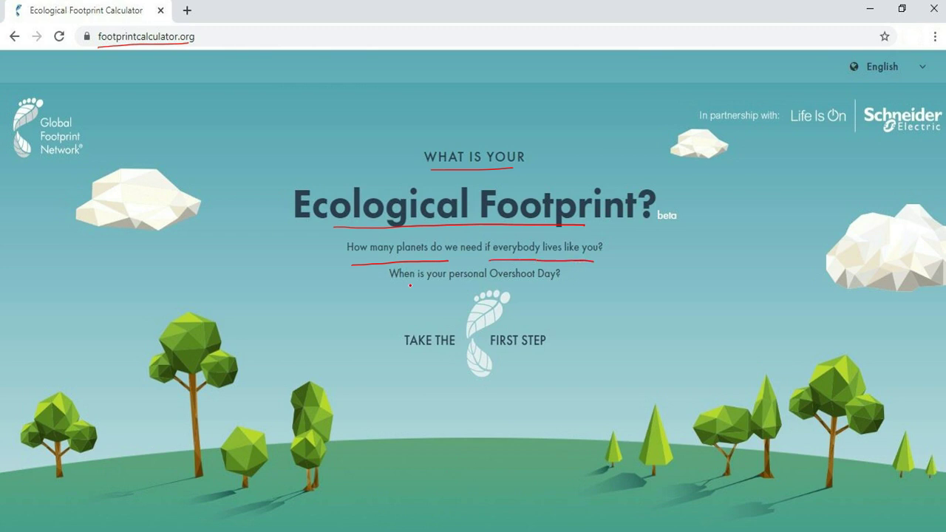
In red, circle the Ecological Footprint headline and 'your personal Overshoot Day', and underline 'TAKE THE'
left_click_drag(407, 286, 566, 282)
mouse_move(652, 177)
left_mouse_down()
mouse_move(319, 157)
mouse_move(271, 217)
mouse_move(603, 233)
mouse_move(628, 172)
mouse_move(617, 168)
left_mouse_up()
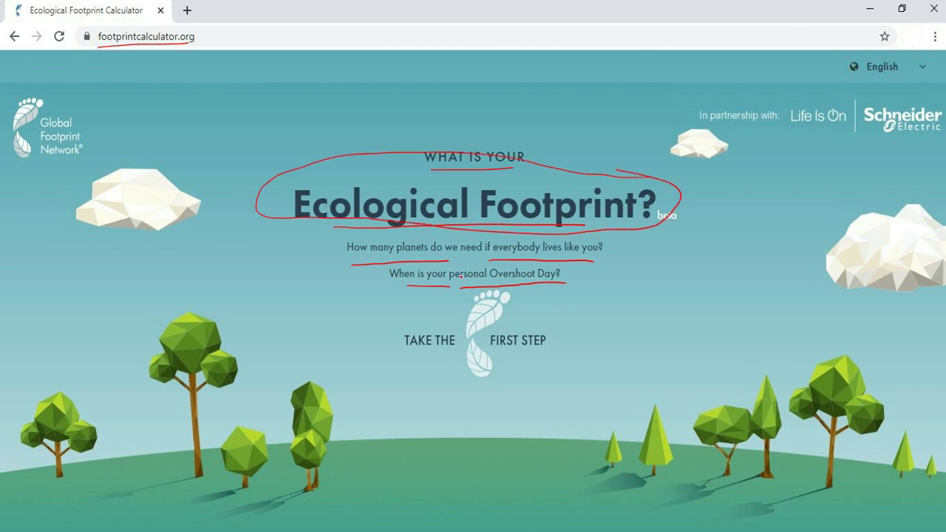
mouse_move(576, 275)
left_mouse_down()
mouse_move(566, 263)
mouse_move(456, 260)
mouse_move(484, 290)
mouse_move(591, 280)
mouse_move(548, 272)
left_mouse_up()
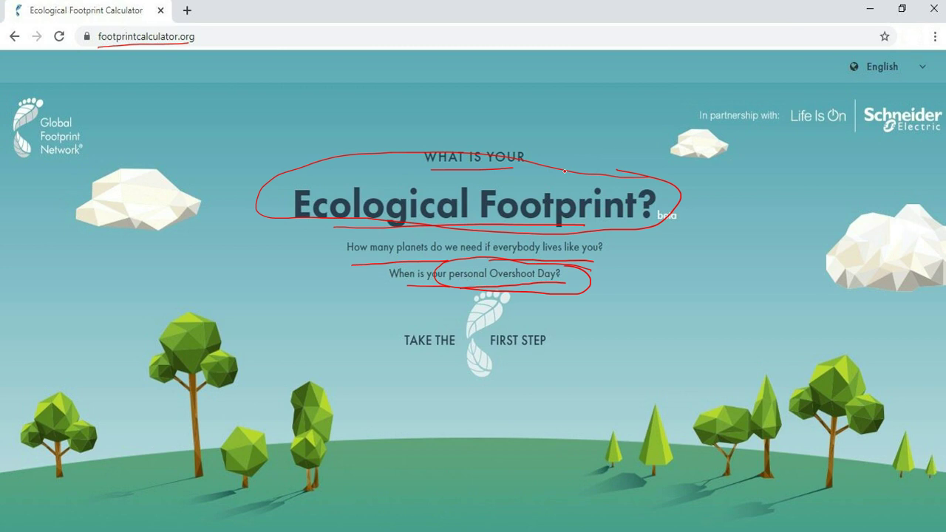
mouse_move(469, 173)
left_mouse_down()
mouse_move(460, 179)
mouse_move(474, 182)
left_mouse_up()
mouse_move(423, 354)
left_mouse_down()
mouse_move(485, 352)
mouse_move(449, 357)
mouse_move(472, 353)
left_mouse_up()
Start the quiz, then mark the Facebook login, EMAIL field and SUBMIT button in red
left_click(458, 348)
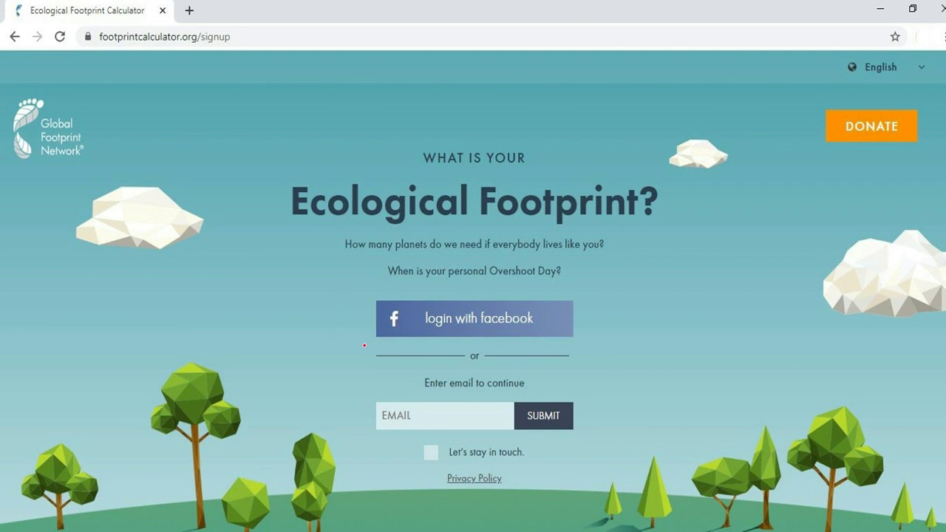
left_click_drag(364, 344, 417, 344)
left_click_drag(333, 416, 359, 418)
mouse_move(554, 386)
left_mouse_down()
mouse_move(506, 423)
mouse_move(555, 384)
left_mouse_up()
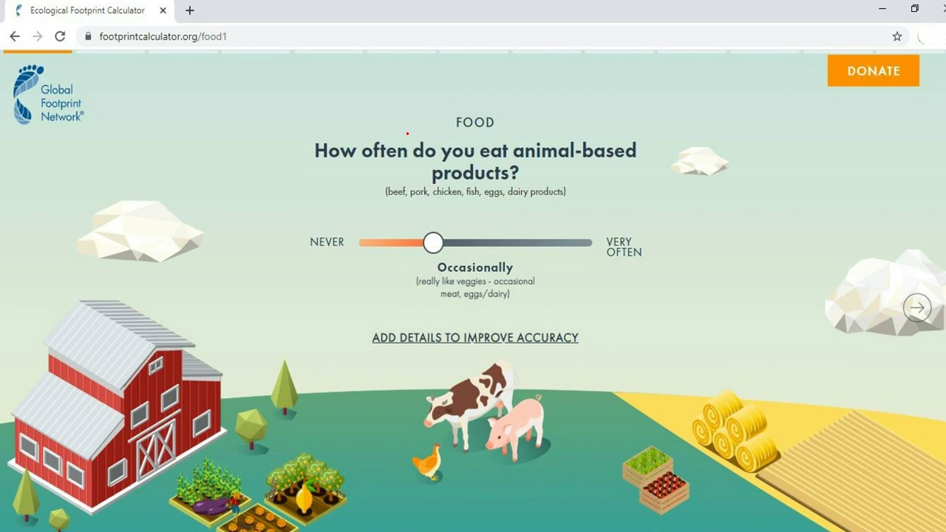
Underline the FOOD heading, the animal-based products question and its food examples, and bracket the frequency scale
mouse_move(453, 134)
left_mouse_down()
mouse_move(495, 133)
mouse_move(489, 139)
left_mouse_up()
left_click_drag(337, 168, 597, 160)
left_click_drag(441, 183, 506, 184)
left_click_drag(390, 201, 559, 203)
left_click(444, 198)
left_click(492, 201)
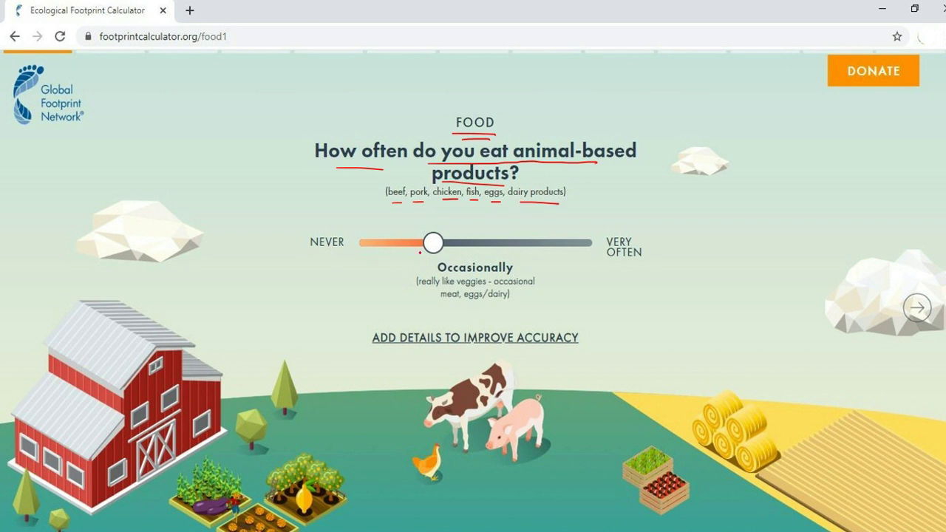
mouse_move(360, 232)
left_mouse_down()
mouse_move(360, 223)
mouse_move(586, 222)
mouse_move(587, 235)
left_mouse_up()
left_click(563, 233)
Underline the Occasionally answer and its description, circle ADD DETAILS TO IMPROVE ACCURACY, then underline 'How much'
left_click_drag(434, 274, 485, 275)
left_click(420, 256)
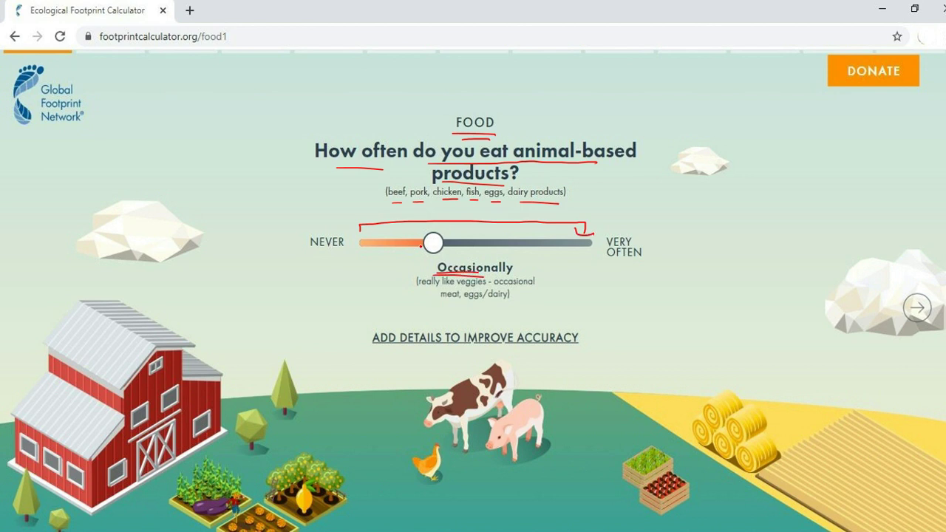
mouse_move(424, 289)
left_mouse_down()
mouse_move(539, 287)
mouse_move(451, 298)
mouse_move(485, 303)
left_mouse_up()
left_click_drag(338, 349, 354, 351)
mouse_move(529, 321)
left_mouse_down()
mouse_move(401, 321)
mouse_move(443, 357)
mouse_move(528, 313)
left_mouse_up()
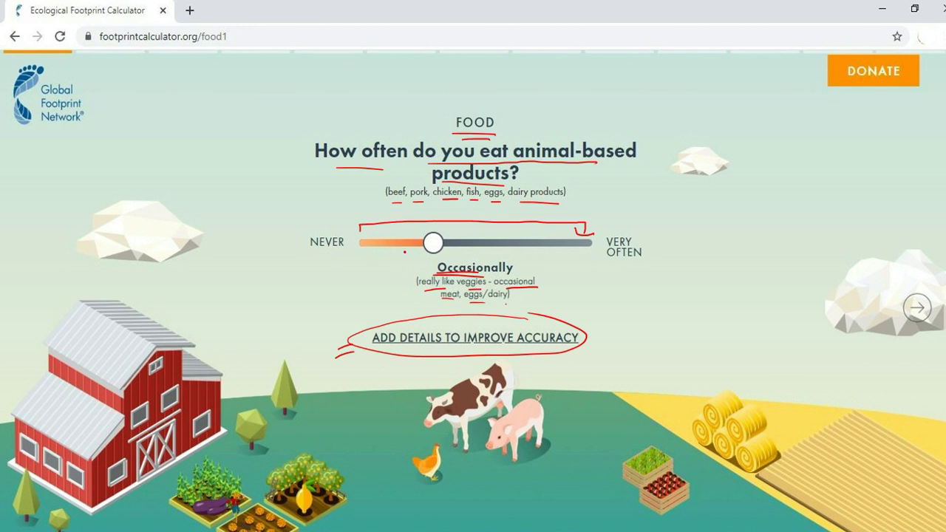
left_click_drag(373, 254, 432, 257)
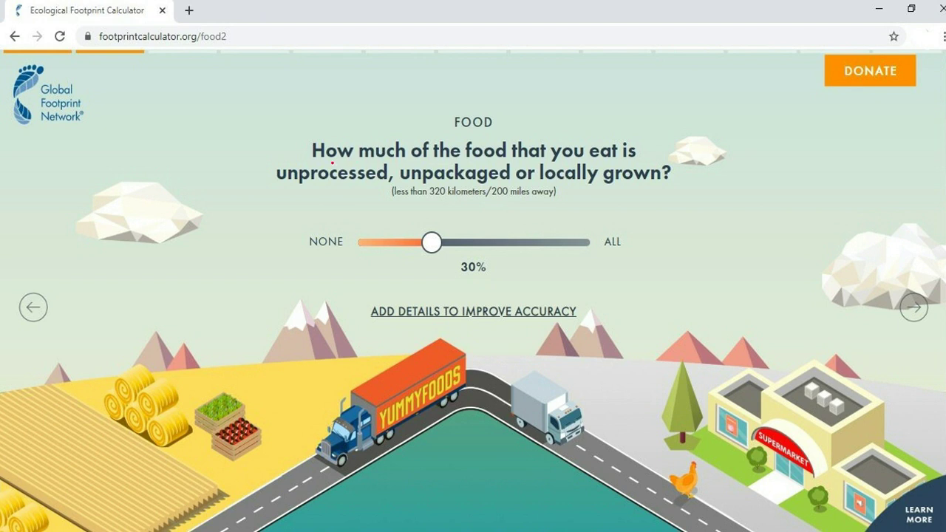
left_click_drag(332, 163, 404, 162)
Underline 'unprocessed' and the 320 kilometers note, and circle the 30% answer in red
left_click_drag(295, 186, 653, 186)
left_click_drag(398, 202, 490, 186)
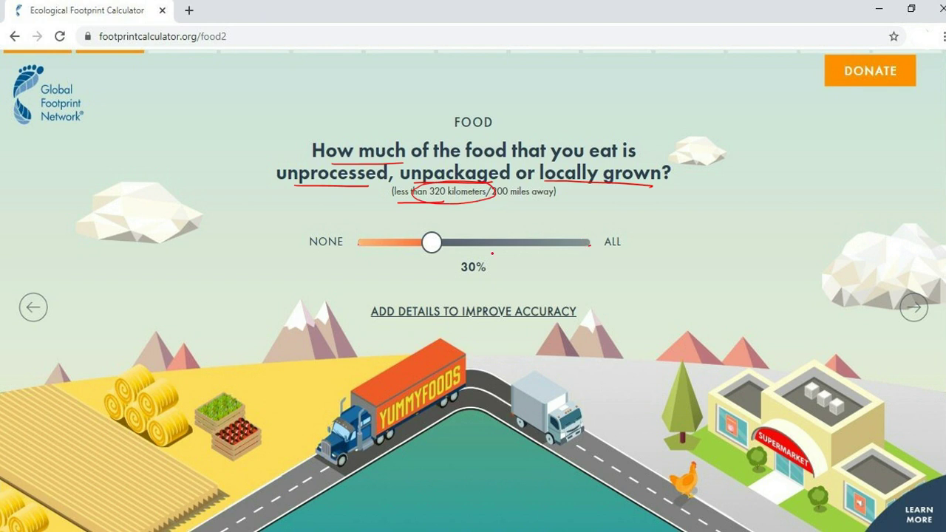
mouse_move(501, 256)
left_mouse_down()
mouse_move(468, 255)
mouse_move(447, 277)
mouse_move(476, 251)
left_mouse_up()
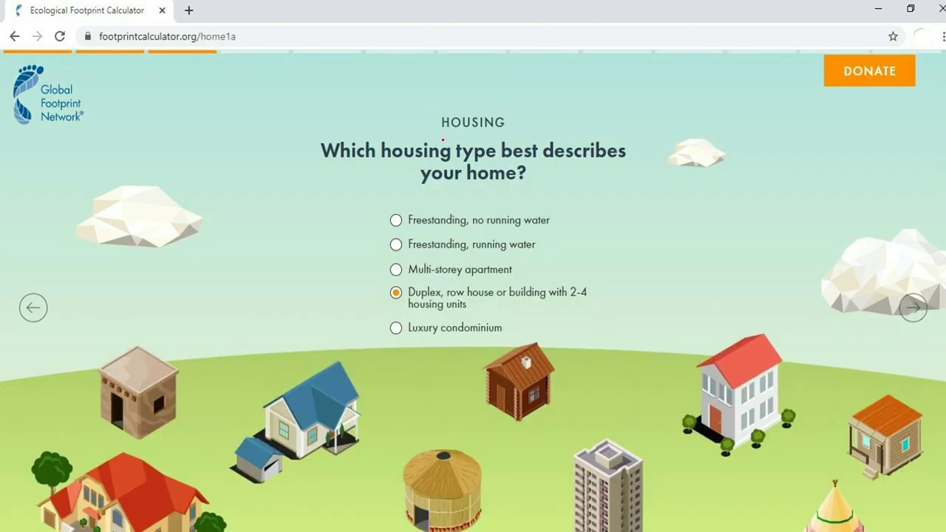
Underline the HOUSING heading and the housing-type question
mouse_move(443, 139)
left_mouse_down()
mouse_move(501, 136)
mouse_move(491, 142)
left_mouse_up()
left_click_drag(353, 168, 567, 165)
left_click(427, 186)
Underline each housing option, from Freestanding to Luxury condominium, keeping Duplex selected
left_click_drag(429, 190, 534, 188)
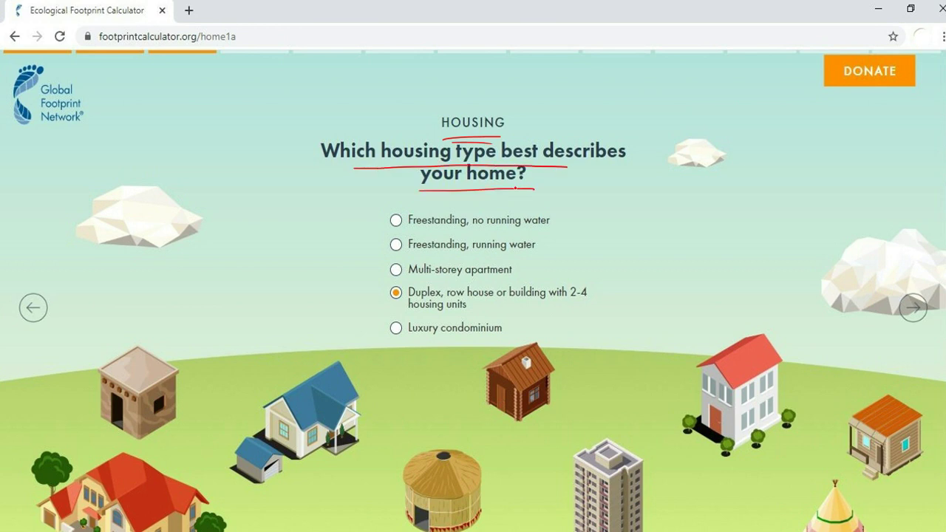
left_click_drag(408, 232, 550, 225)
left_click_drag(408, 252, 536, 257)
left_click_drag(415, 280, 511, 278)
left_click_drag(405, 304, 587, 296)
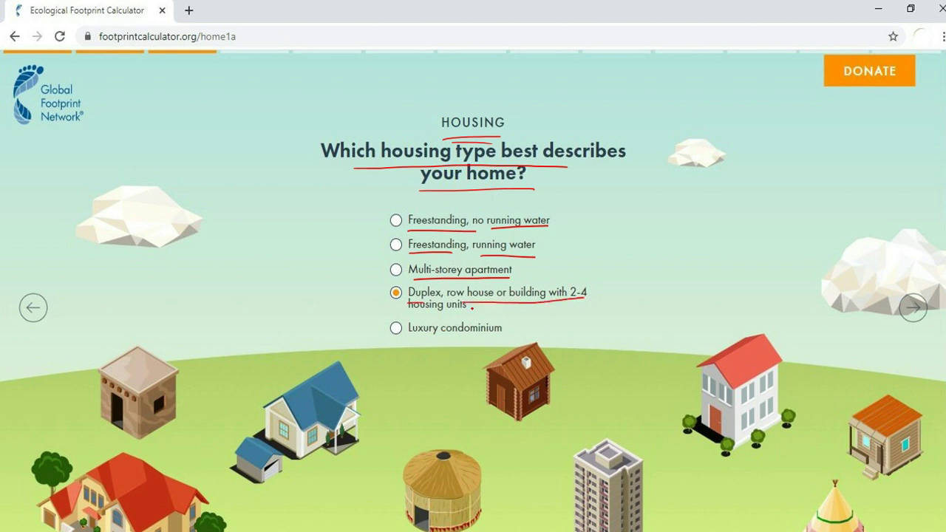
left_click_drag(412, 313, 485, 311)
left_click_drag(414, 342, 513, 337)
left_click_drag(326, 225, 350, 219)
left_click_drag(319, 233, 347, 227)
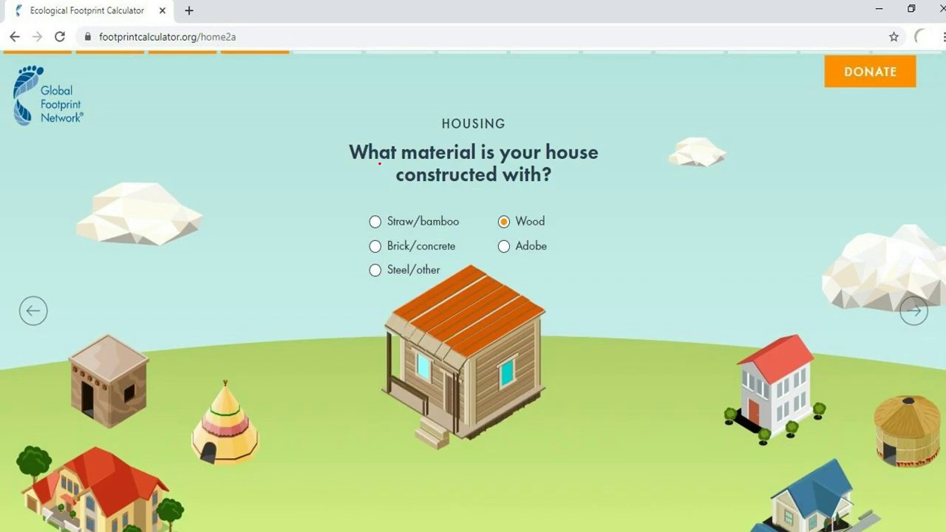
Underline the construction-material question and mark the Straw/bamboo, Brick/concrete and Steel/other choices
left_click_drag(366, 167, 560, 171)
left_click_drag(412, 186, 533, 185)
left_click_drag(341, 225, 383, 213)
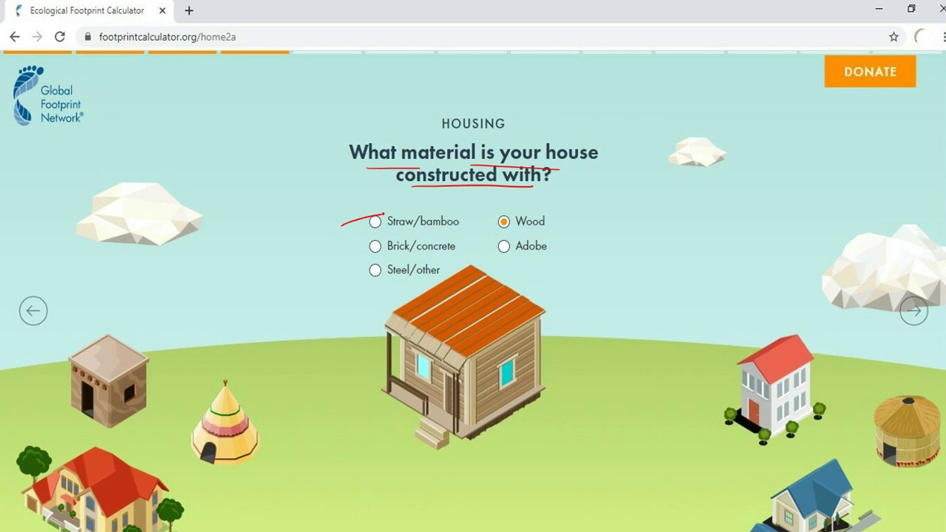
left_click_drag(337, 252, 360, 250)
mouse_move(333, 280)
left_mouse_down()
mouse_move(352, 273)
mouse_move(349, 281)
left_mouse_up()
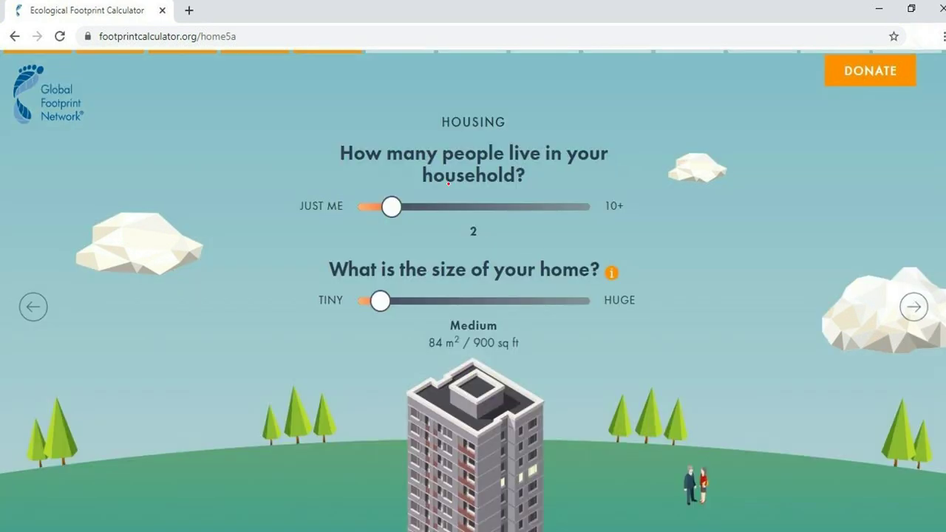
Underline the household-size question and mark its JUST ME and 10+ ends in red
left_click_drag(362, 171, 472, 170)
left_click_drag(427, 191, 513, 195)
left_click_drag(304, 219, 321, 221)
mouse_move(621, 194)
left_mouse_down()
mouse_move(636, 218)
mouse_move(605, 189)
left_mouse_up()
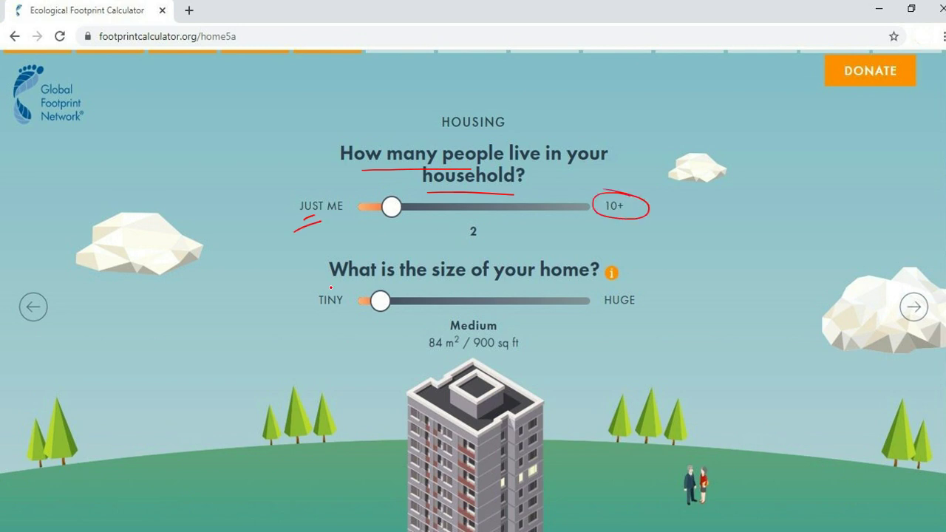
Underline the home-size question, tick TINY and HUGE, and circle the Medium answer
left_click_drag(334, 285, 595, 278)
left_click_drag(311, 311, 335, 300)
left_click_drag(301, 323, 319, 317)
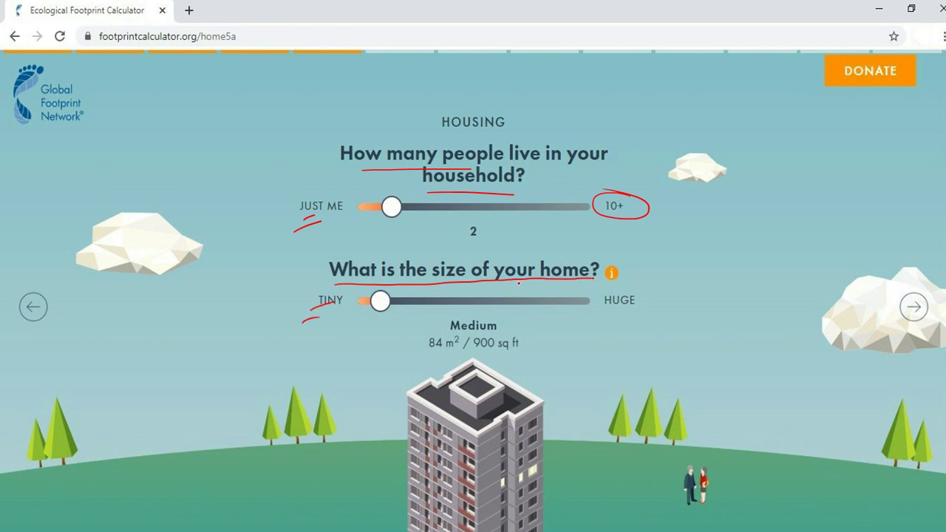
left_click_drag(596, 313, 621, 311)
left_click_drag(605, 320, 590, 323)
mouse_move(509, 321)
left_mouse_down()
mouse_move(433, 336)
mouse_move(471, 316)
left_mouse_up()
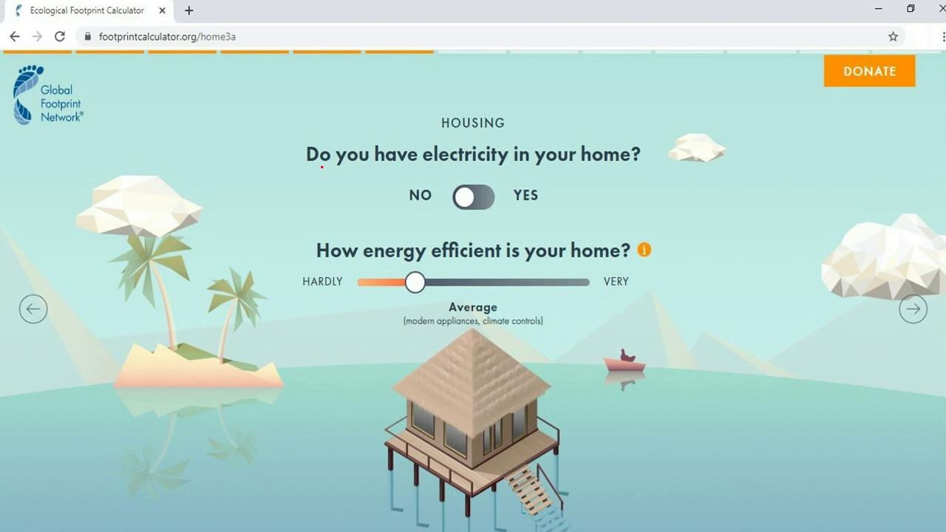
Underline the electricity and energy-efficiency questions, tick HARDLY and VERY, and underline Average and its description
left_click_drag(314, 178, 392, 172)
left_click_drag(471, 175, 578, 172)
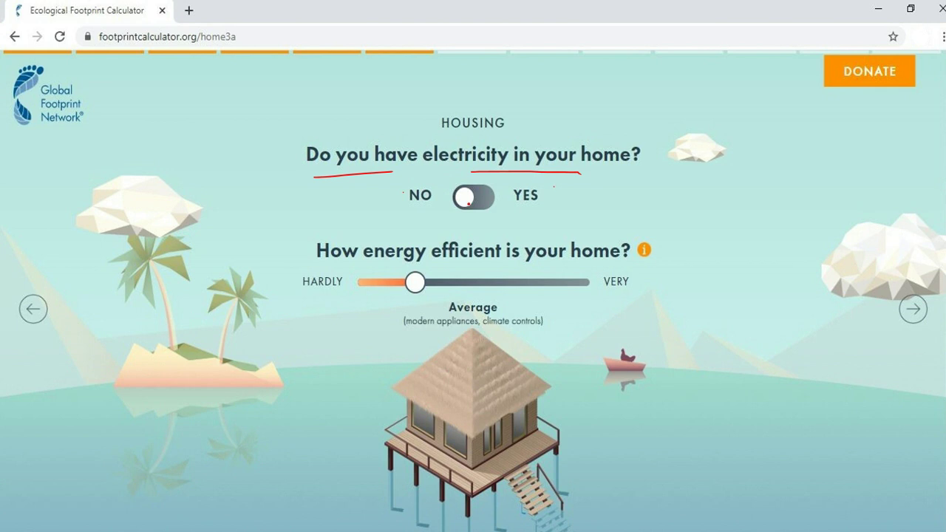
left_click_drag(353, 264, 392, 264)
left_click_drag(467, 265, 615, 258)
left_click_drag(290, 301, 309, 287)
left_click_drag(607, 280, 623, 273)
left_click_drag(448, 318, 479, 315)
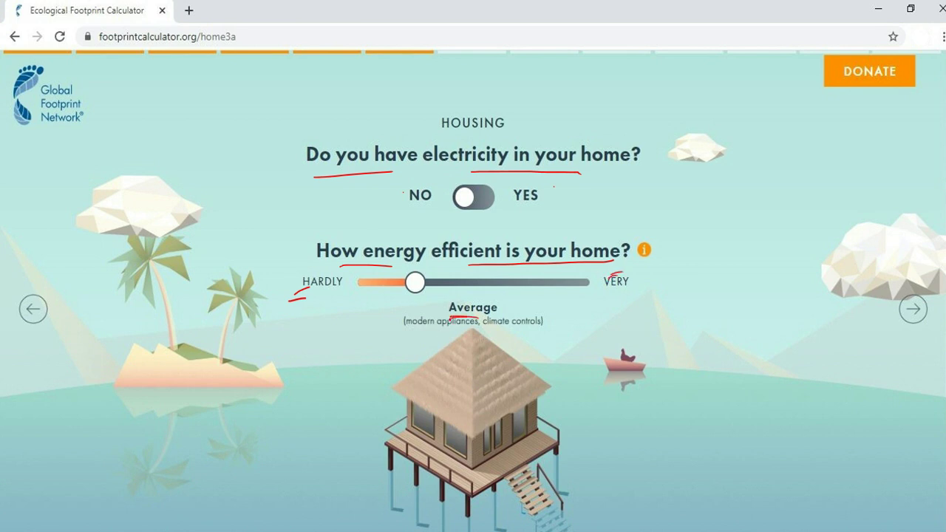
left_click_drag(410, 336, 535, 328)
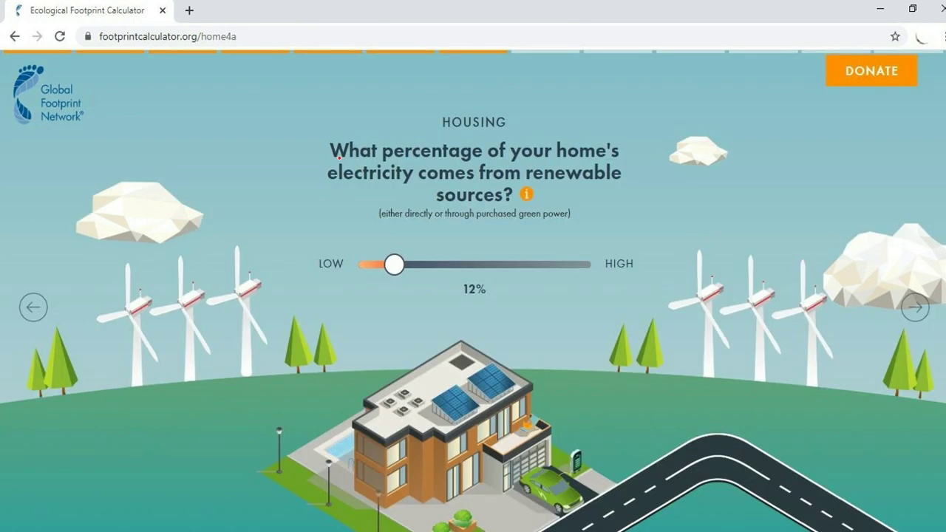
Underline the renewable-electricity question and green-power note, circle turbines, roof solar panels, LOW and HIGH
left_click_drag(332, 161, 477, 161)
left_click_drag(541, 164, 620, 166)
left_click_drag(349, 189, 599, 189)
left_click_drag(435, 210, 513, 208)
left_click_drag(393, 223, 571, 222)
mouse_move(847, 264)
left_mouse_down()
mouse_move(786, 254)
mouse_move(847, 304)
left_mouse_up()
mouse_move(516, 361)
left_mouse_down()
mouse_move(444, 410)
mouse_move(465, 354)
left_mouse_up()
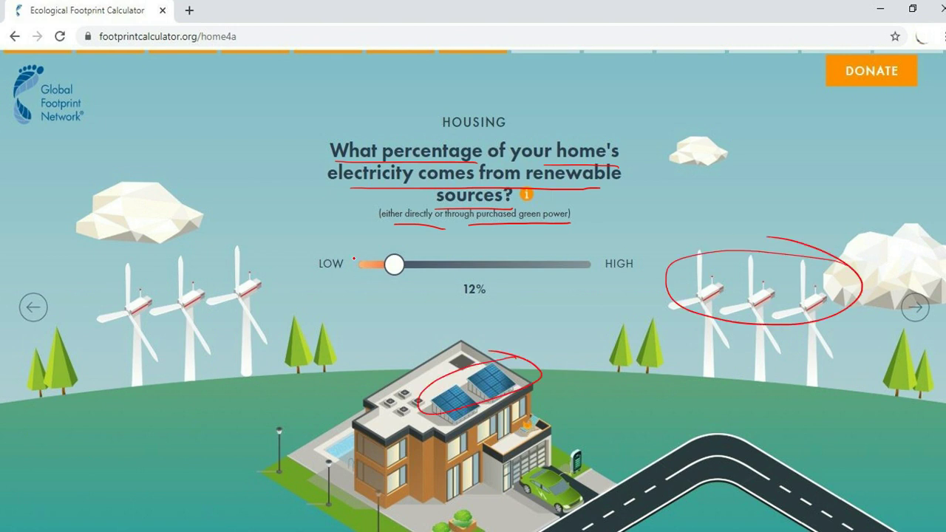
mouse_move(343, 248)
left_mouse_down()
mouse_move(326, 285)
mouse_move(346, 241)
left_mouse_up()
mouse_move(645, 248)
left_mouse_down()
mouse_move(658, 256)
mouse_move(630, 240)
left_mouse_up()
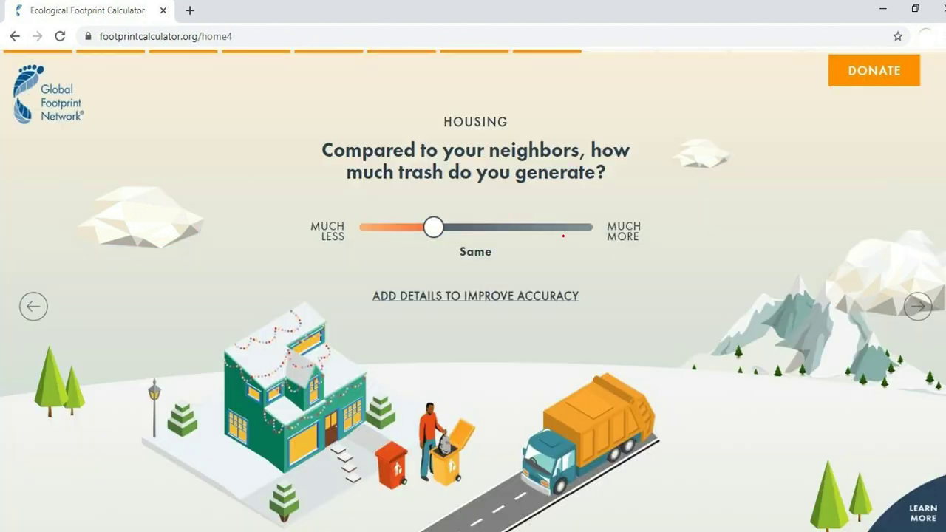
Underline the trash-comparison question and mark its MUCH LESS and MUCH MORE ends in red
left_click_drag(349, 171, 513, 167)
left_click_drag(377, 188, 595, 190)
left_click_drag(271, 238, 294, 225)
left_click_drag(267, 243, 300, 232)
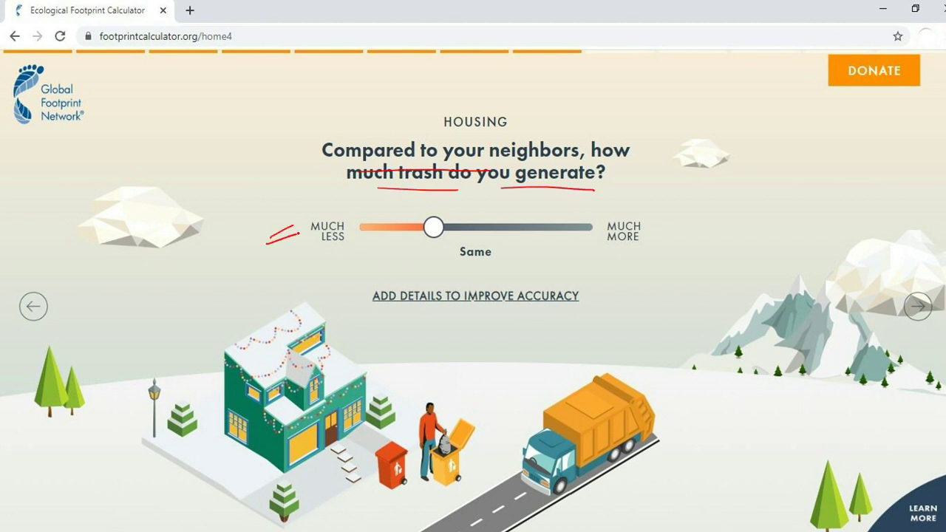
left_click_drag(612, 213, 629, 210)
left_click_drag(609, 220, 629, 218)
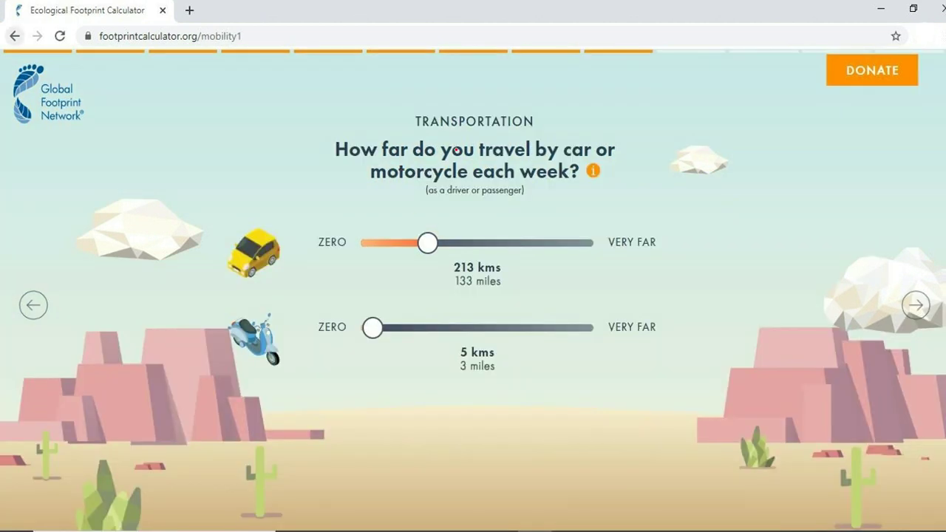
Underline the transportation title, the weekly car or motorcycle question and the driver-or-passenger note
left_click_drag(427, 133, 470, 130)
left_click_drag(424, 142, 490, 139)
left_click_drag(401, 189, 511, 181)
left_click_drag(430, 189, 493, 183)
left_click_drag(431, 205, 488, 207)
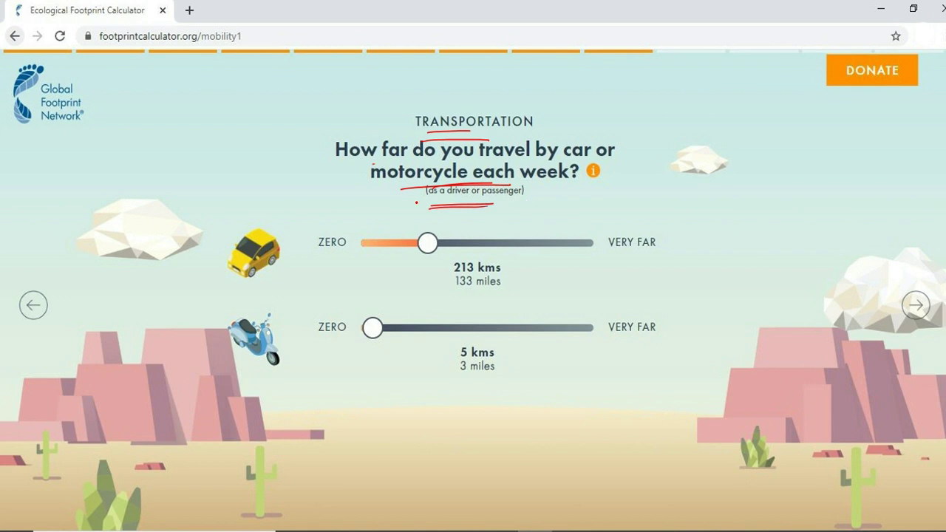
Add red strokes by the car and scooter and mark both ends of the scooter distance scale
mouse_move(204, 253)
left_mouse_down()
mouse_move(219, 244)
mouse_move(211, 253)
left_mouse_up()
mouse_move(191, 345)
left_mouse_down()
mouse_move(205, 339)
mouse_move(208, 348)
left_mouse_up()
left_click_drag(317, 319, 340, 313)
mouse_move(598, 305)
left_mouse_down()
mouse_move(624, 304)
mouse_move(618, 313)
left_mouse_up()
mouse_move(250, 225)
left_mouse_down()
mouse_move(259, 219)
mouse_move(258, 229)
left_mouse_up()
Advance to the fuel-economy question, underline it, and mark the INEFFICIENT and efficient scale ends
key("Right")
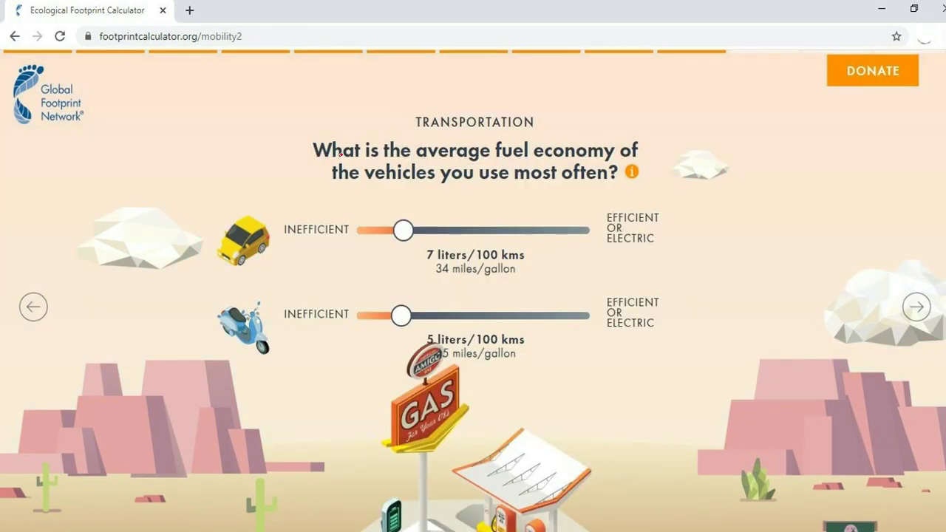
left_click_drag(332, 163, 359, 164)
left_click_drag(518, 164, 574, 163)
left_click_drag(383, 190, 409, 189)
left_click_drag(475, 190, 588, 190)
left_click_drag(284, 224, 306, 220)
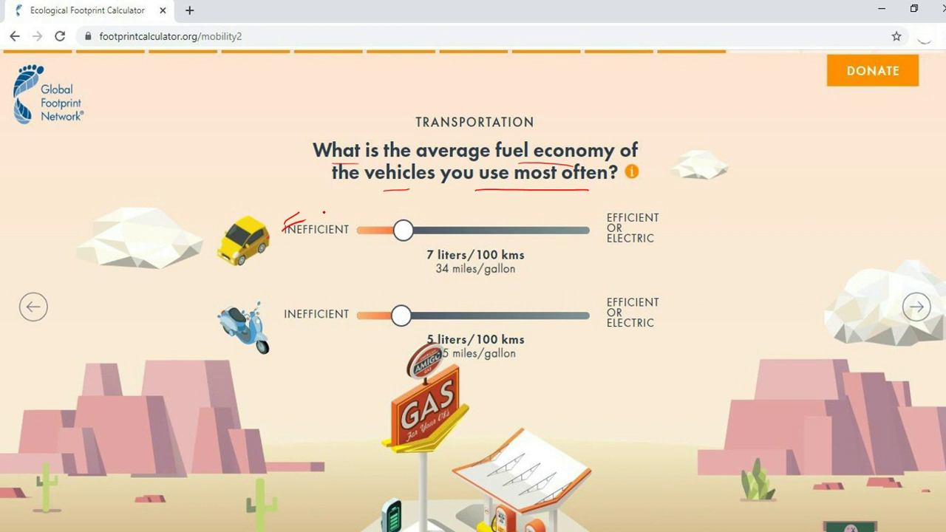
left_click_drag(596, 214, 624, 205)
left_click_drag(590, 221, 615, 214)
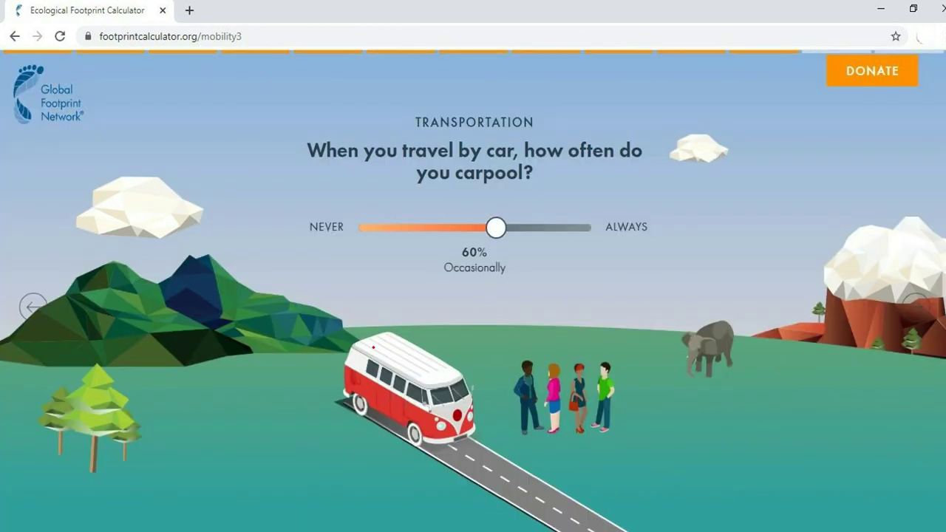
Underline the carpool question, mark NEVER and ALWAYS, and circle the Occasionally answer
left_click_drag(334, 167, 626, 168)
left_click_drag(426, 186, 521, 186)
left_click_drag(271, 238, 292, 226)
left_click_drag(266, 246, 289, 238)
left_click_drag(618, 215, 642, 211)
left_click_drag(613, 217, 633, 216)
mouse_move(515, 263)
left_mouse_down()
mouse_move(497, 276)
mouse_move(513, 258)
left_mouse_up()
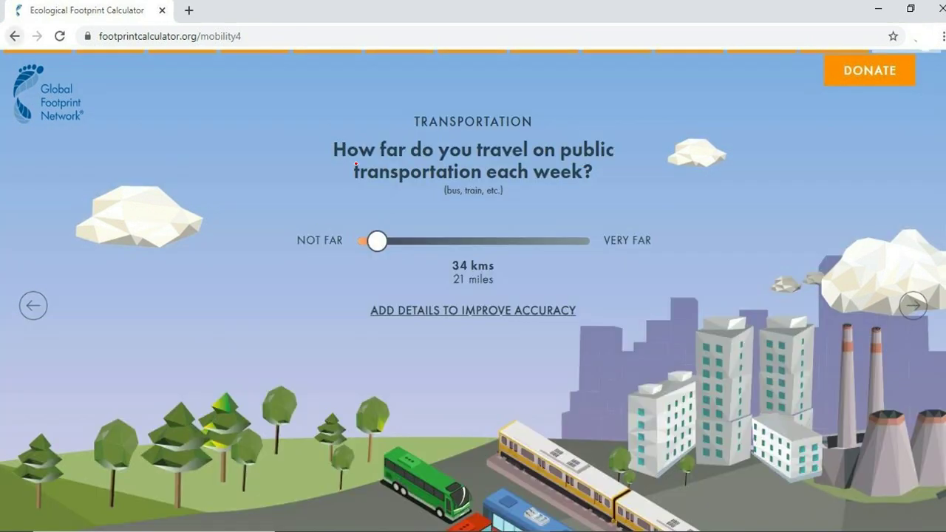
Underline the public-transportation question and mark its bus, train examples
mouse_move(356, 165)
left_mouse_down()
mouse_move(426, 165)
mouse_move(507, 184)
mouse_move(571, 182)
left_mouse_up()
left_click_drag(427, 196, 480, 197)
left_click_drag(496, 201, 515, 198)
left_click(525, 198)
Mark the NOT FAR scale end, then underline the 15 May Overshoot Day and 2.7 Earths in red
left_click_drag(255, 253, 269, 254)
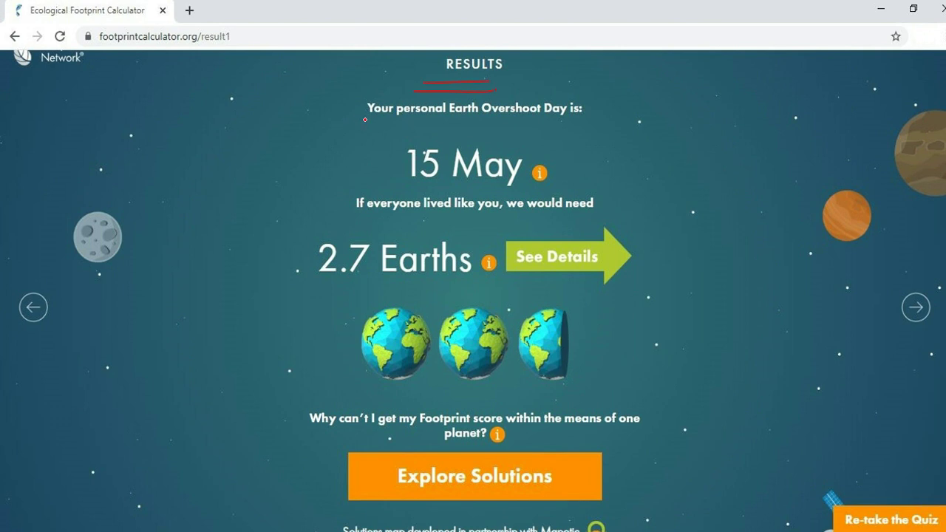
left_click_drag(367, 122, 451, 123)
left_click_drag(511, 122, 583, 120)
left_click_drag(418, 180, 478, 188)
mouse_move(511, 213)
left_mouse_down()
mouse_move(579, 213)
mouse_move(541, 218)
left_mouse_up()
left_click_drag(321, 280, 471, 278)
Circle See Details and underline the one-planet footprint question and Explore Solutions in red
mouse_move(501, 233)
left_mouse_down()
mouse_move(566, 287)
mouse_move(584, 224)
left_mouse_up()
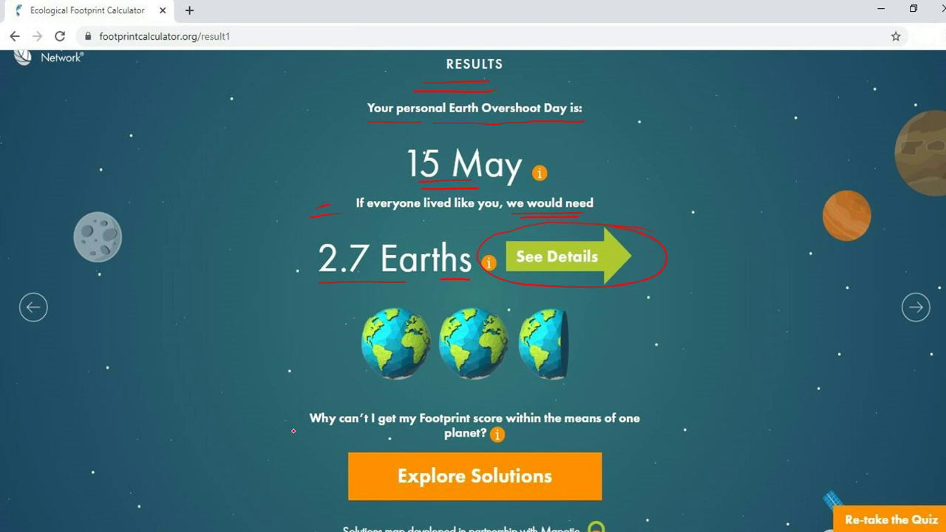
left_click_drag(256, 442, 280, 431)
left_click_drag(397, 487, 509, 485)
left_click_drag(560, 424, 586, 423)
left_click_drag(443, 441, 470, 445)
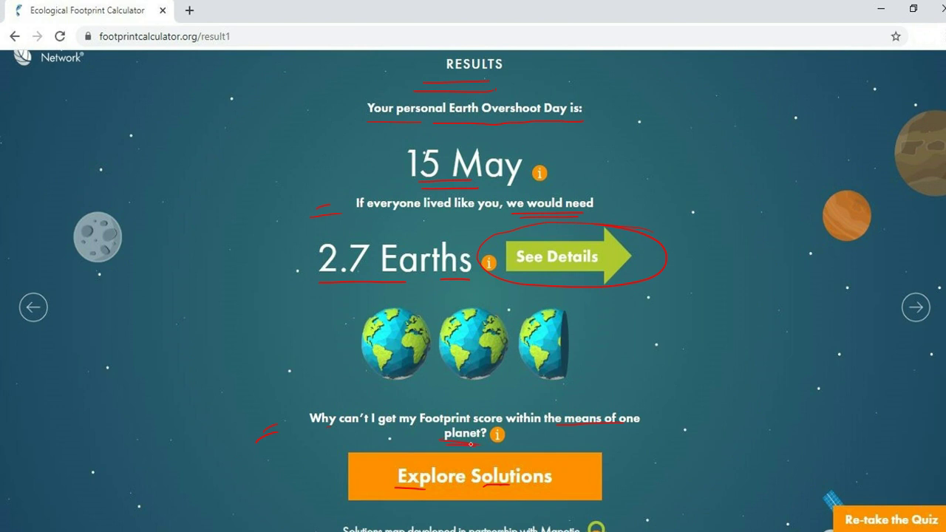